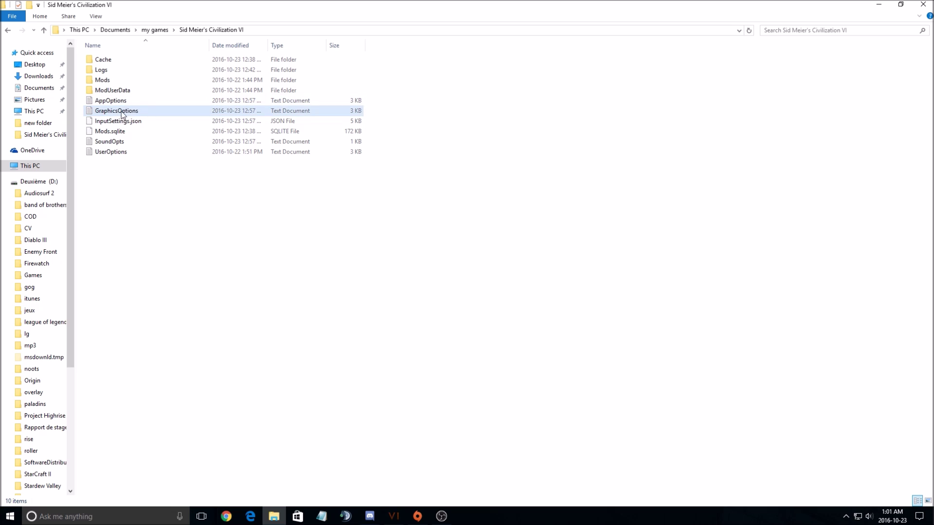
Step: Open the UserOptions file in Notepad, look through it, and close it
double_click(118, 153)
click(331, 153)
scroll(330, 153, down, 10)
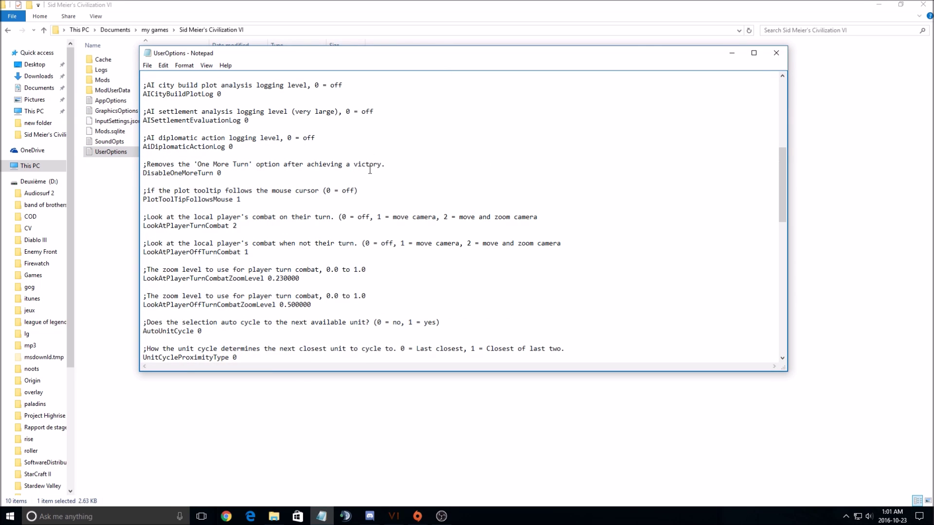
click(776, 53)
Step: Open GraphicsOptions and review settings such as VSync 0 and TerrainQuality 4
double_click(116, 111)
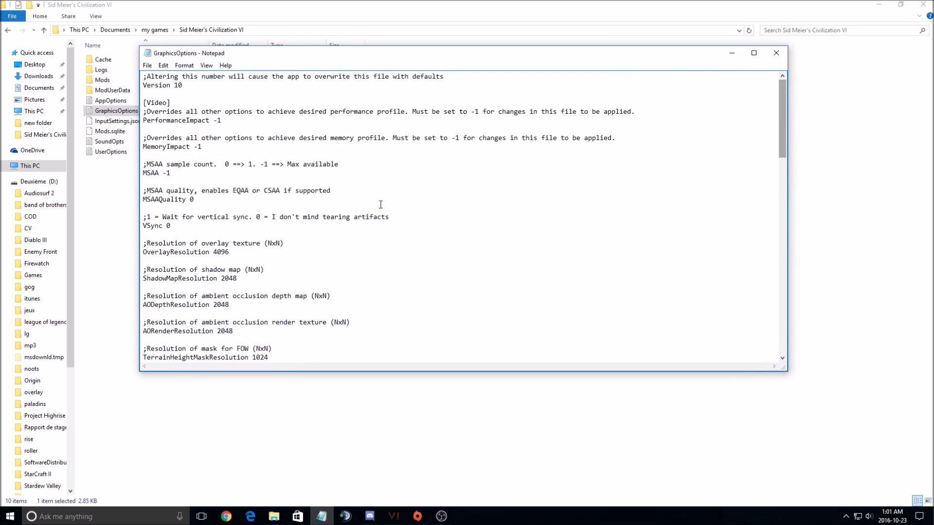
scroll(384, 282, down, 15)
scroll(422, 282, up, 15)
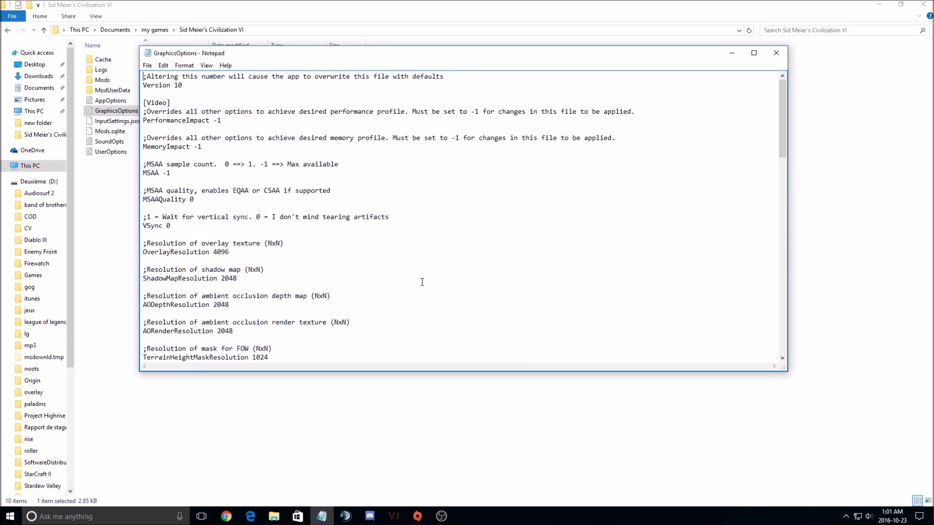
drag(299, 61, 294, 53)
scroll(381, 229, down, 12)
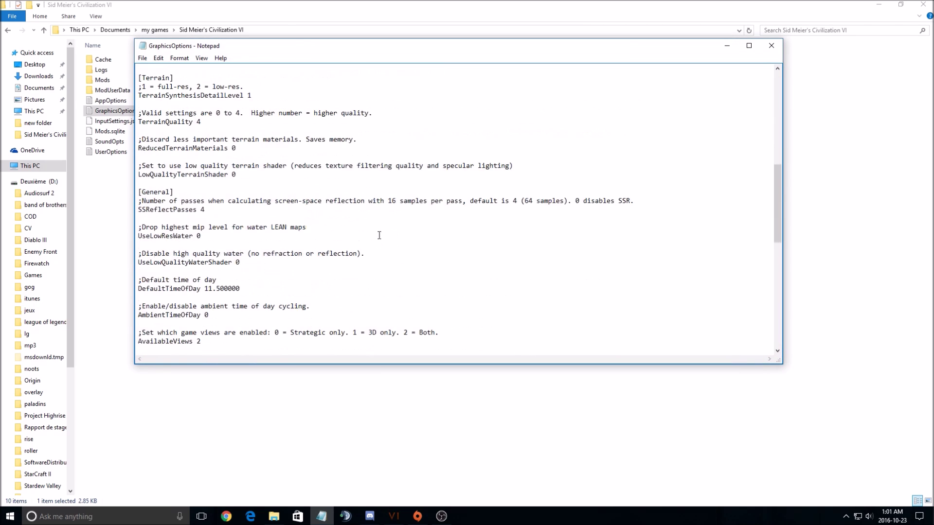
scroll(371, 231, up, 8)
scroll(356, 201, up, 2)
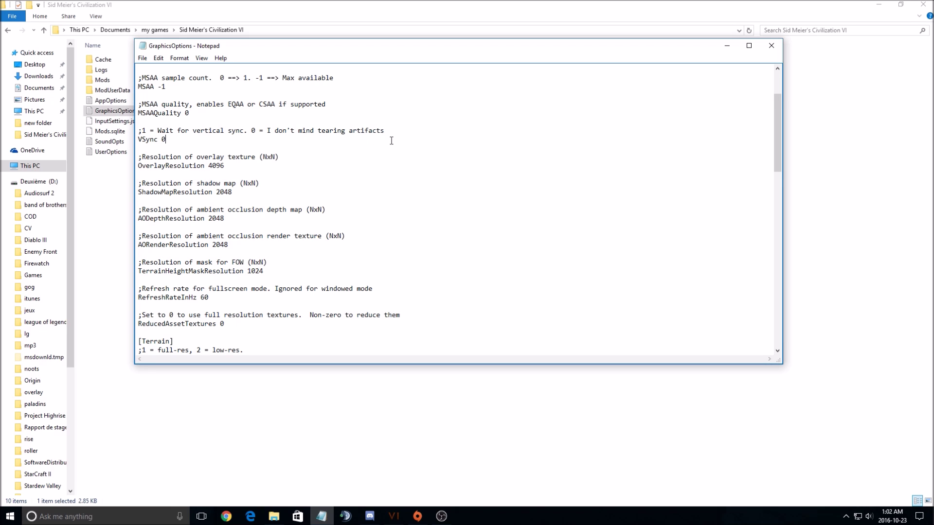
scroll(277, 144, up, 3)
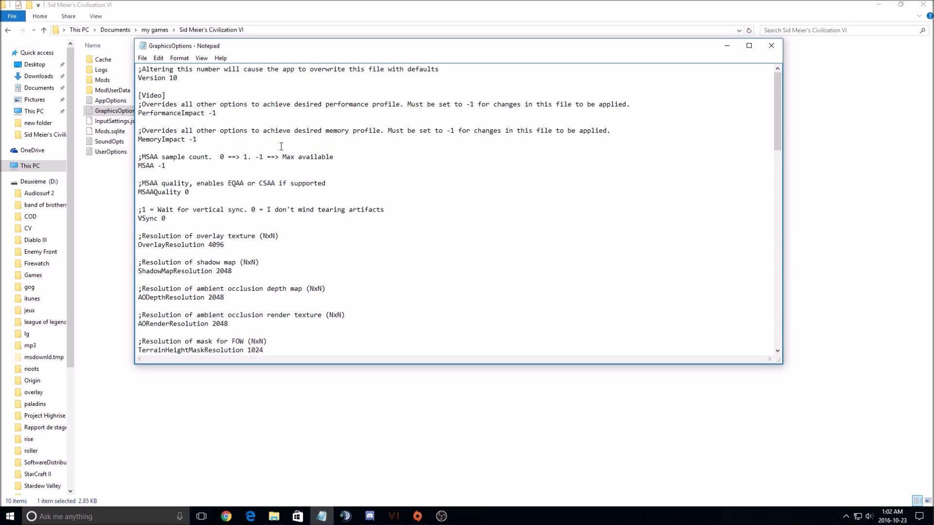
scroll(259, 186, down, 17)
scroll(337, 194, up, 15)
scroll(338, 194, down, 10)
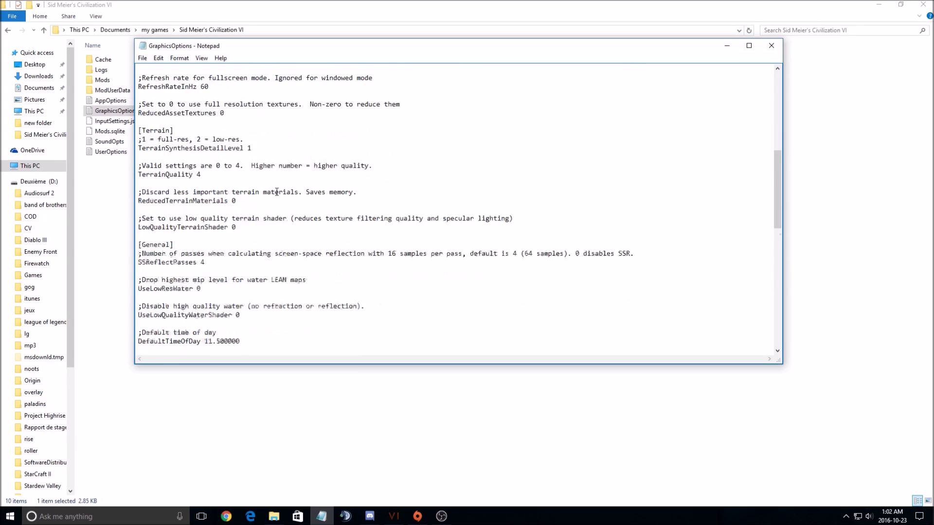
Step: Search GraphicsOptions for '60hz', then '60', to locate the RefreshRateInHz 60 setting
key(ctrl+f)
text(60hz)
key(Return)
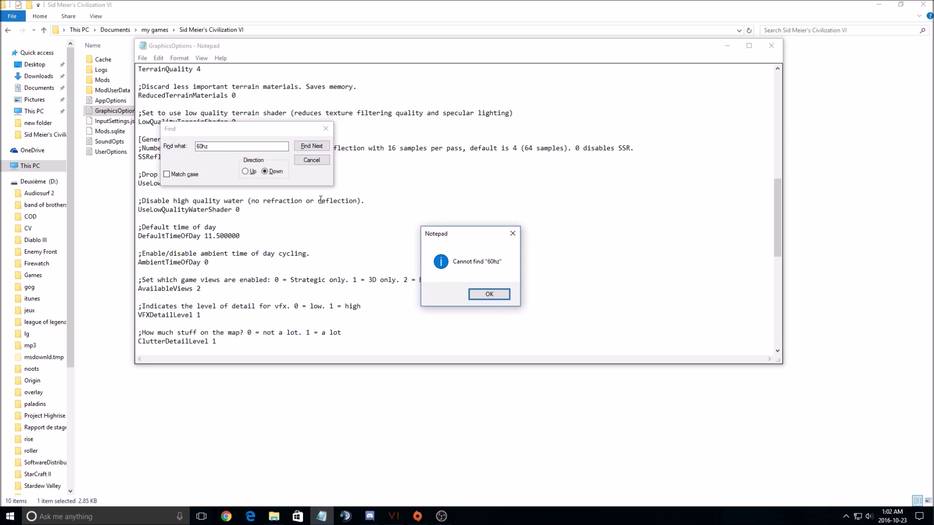
key(Return)
key(Return)
key(Return)
key(BackSpace)
key(BackSpace)
click(326, 128)
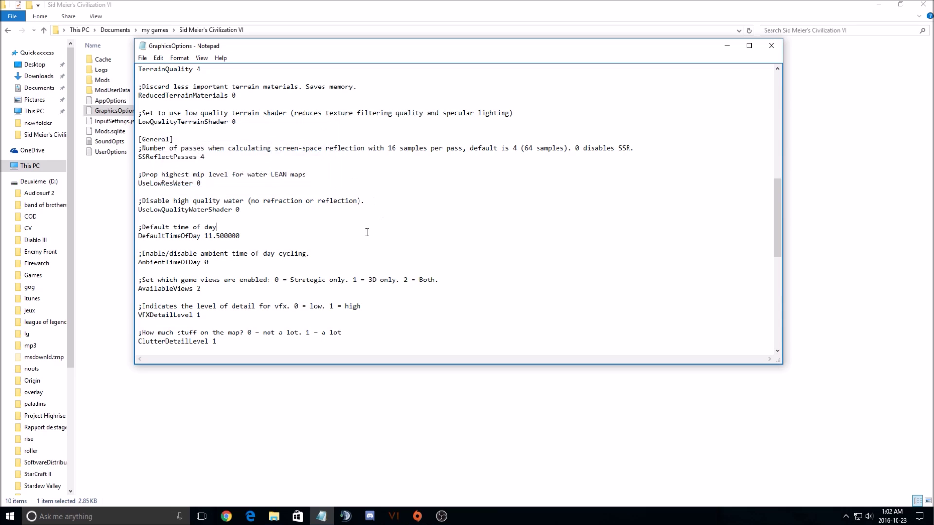
Step: Close GraphicsOptions unchanged, returning to the Civilization VI settings folder
scroll(351, 234, up, 7)
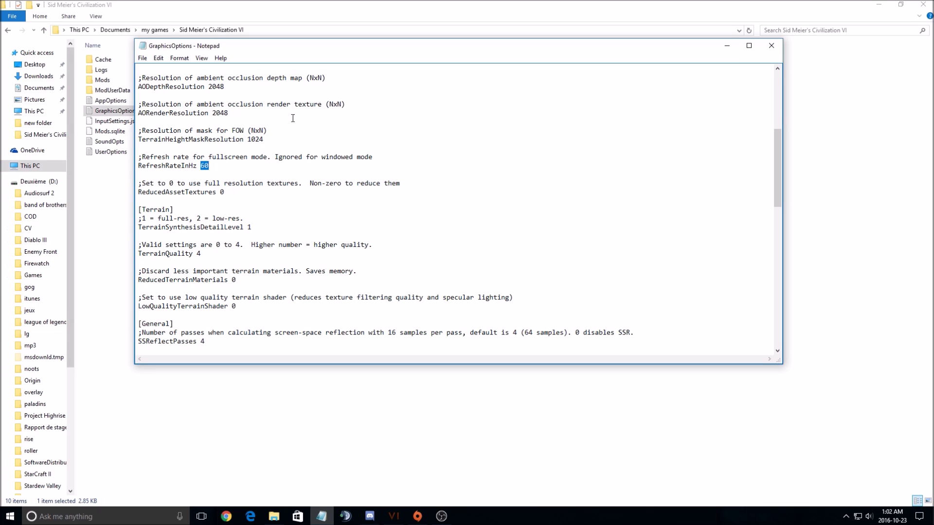
scroll(372, 207, up, 1)
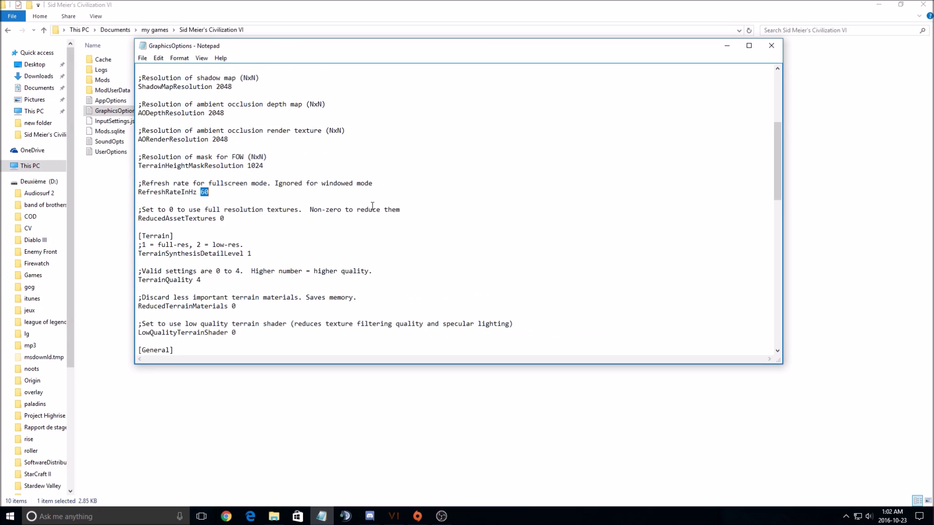
click(778, 51)
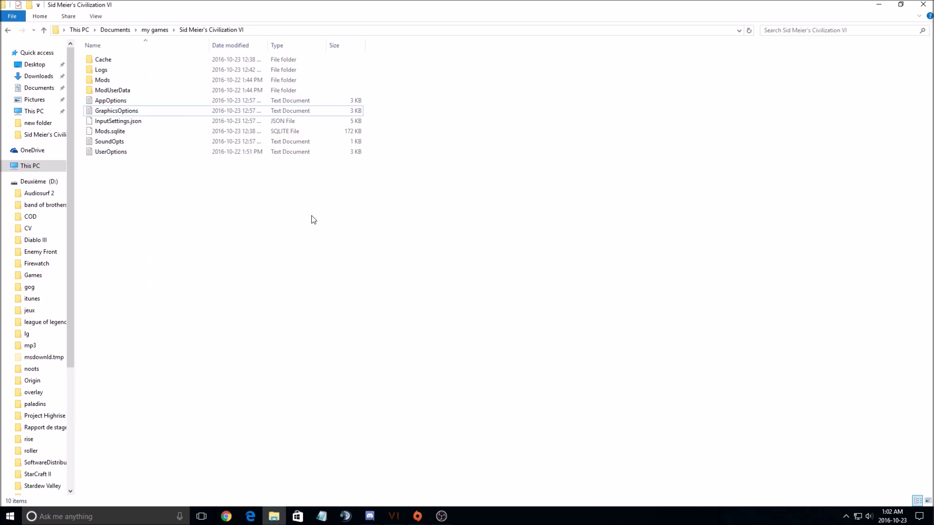
Step: Switch to Civilization VI's Graphics Options, showing MSAA 8X and 4096x4096 shadow resolution
click(394, 516)
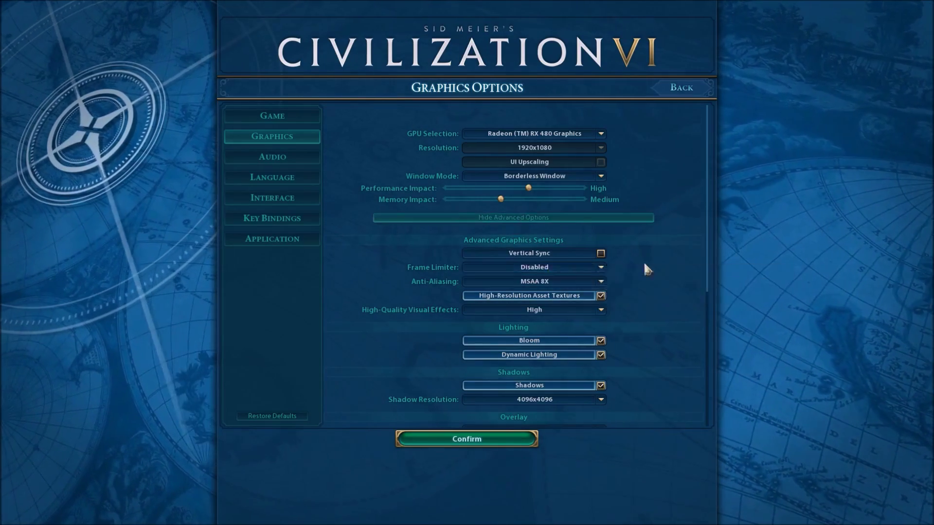
scroll(647, 267, down, 3)
scroll(652, 265, up, 3)
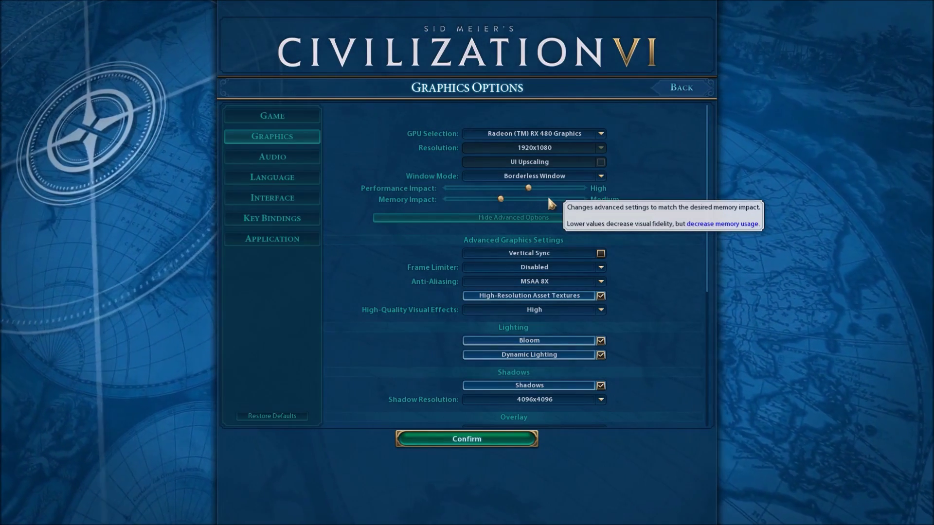
Step: Move the Performance Impact slider to Low and raise Memory Impact from Medium to High
drag(528, 187, 458, 188)
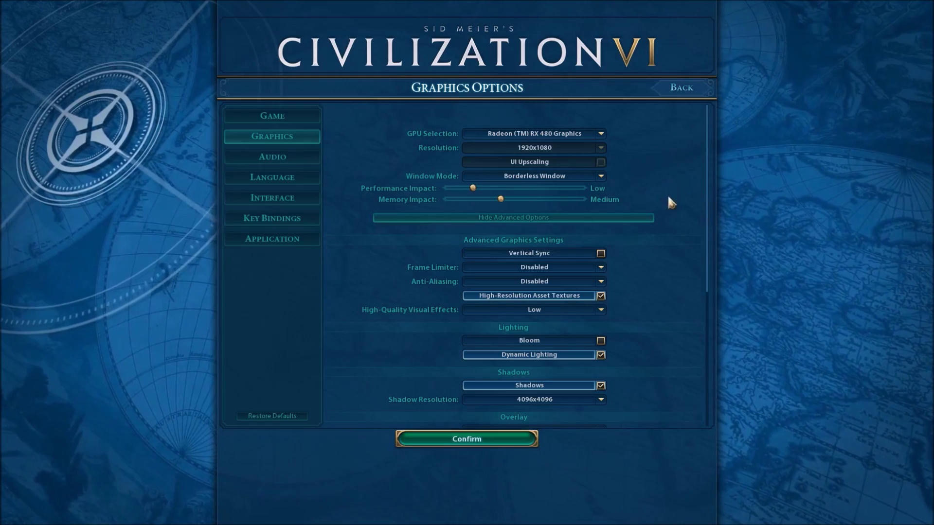
click(513, 200)
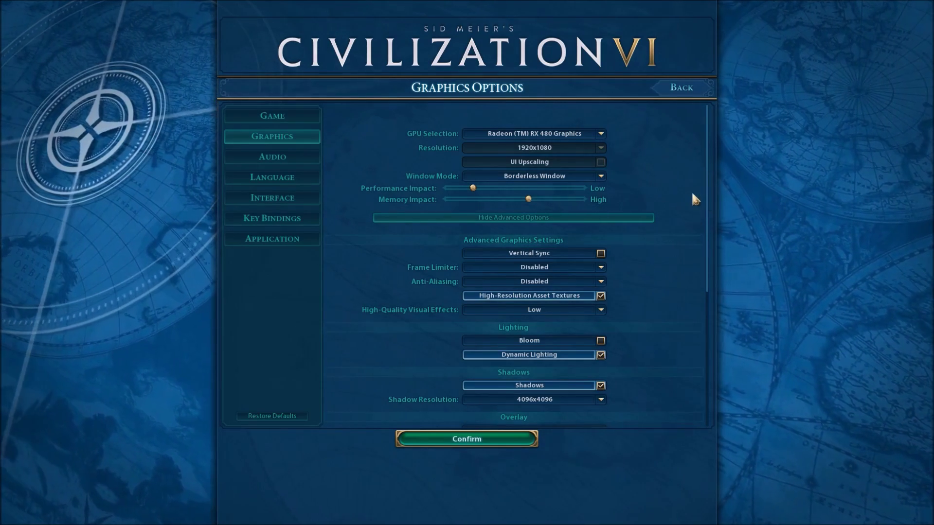
scroll(695, 197, down, 2)
click(525, 162)
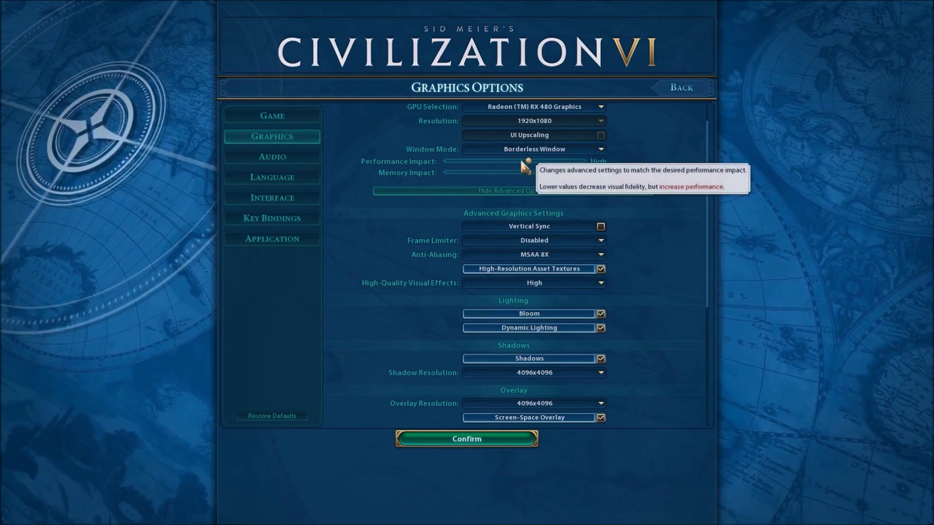
scroll(647, 193, down, 2)
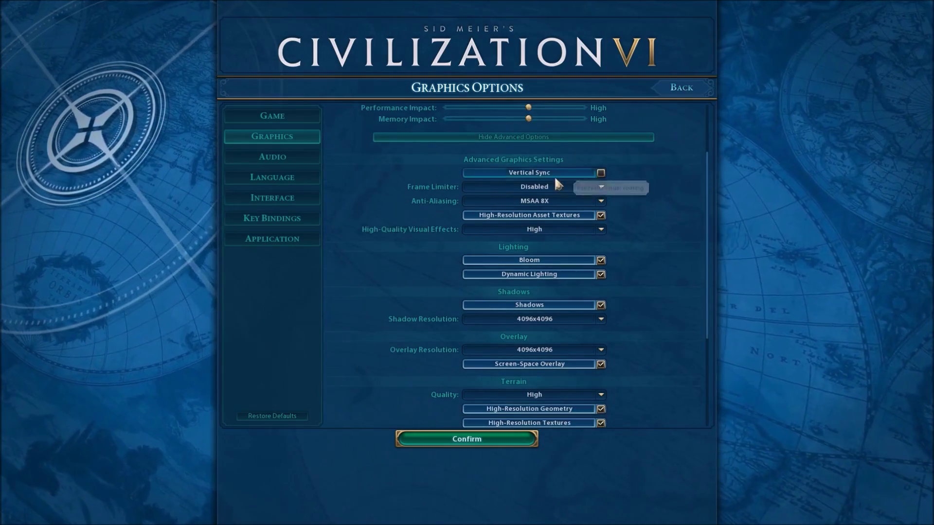
scroll(539, 166, down, 1)
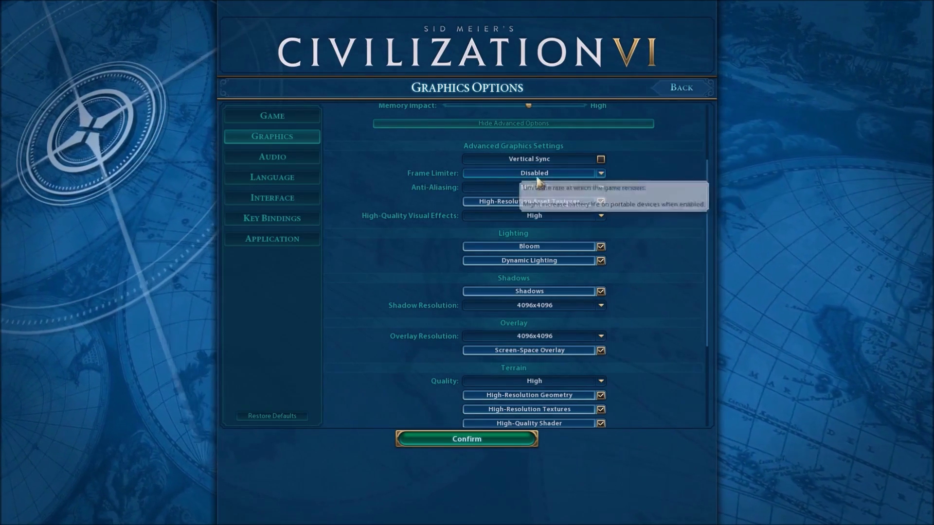
scroll(667, 191, down, 1)
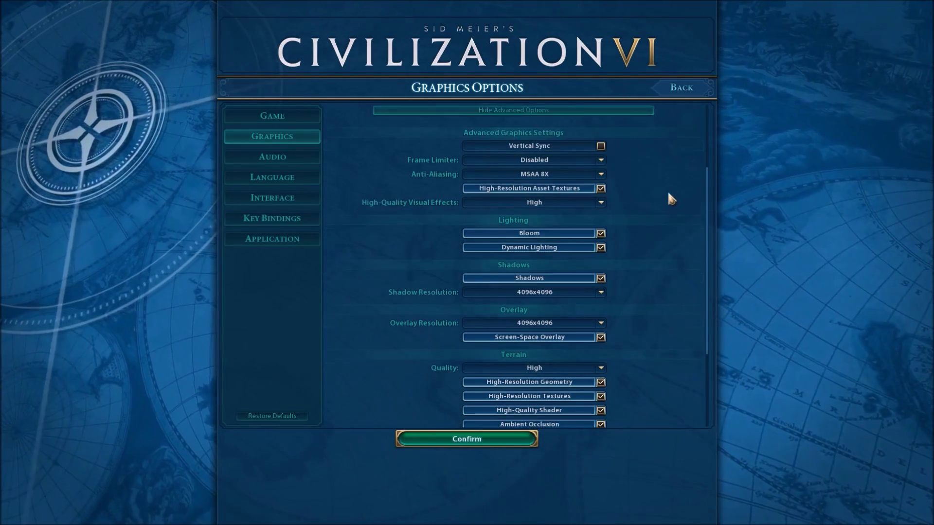
scroll(668, 193, down, 2)
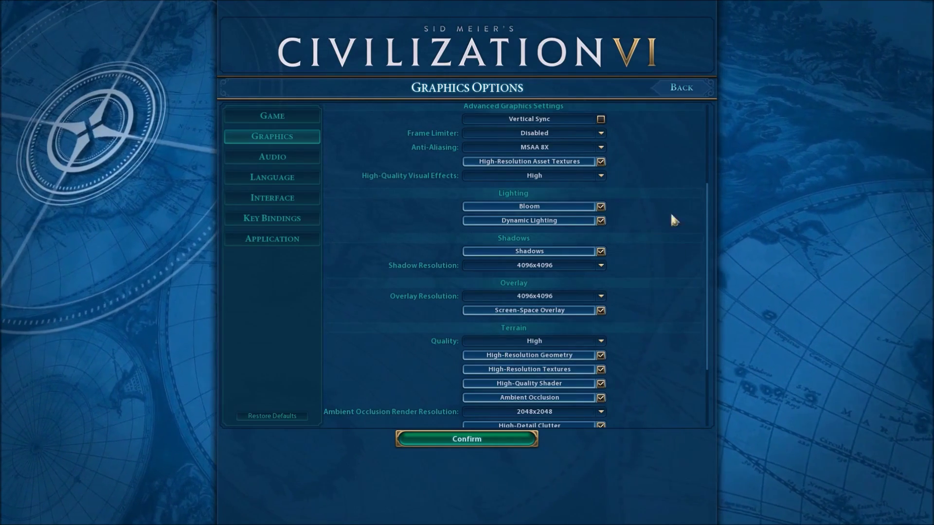
scroll(686, 192, down, 7)
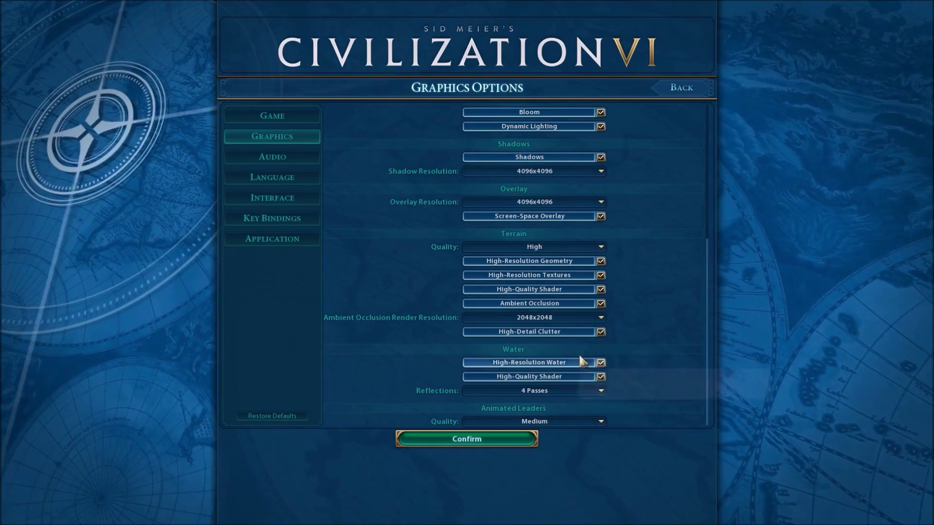
scroll(682, 146, up, 1)
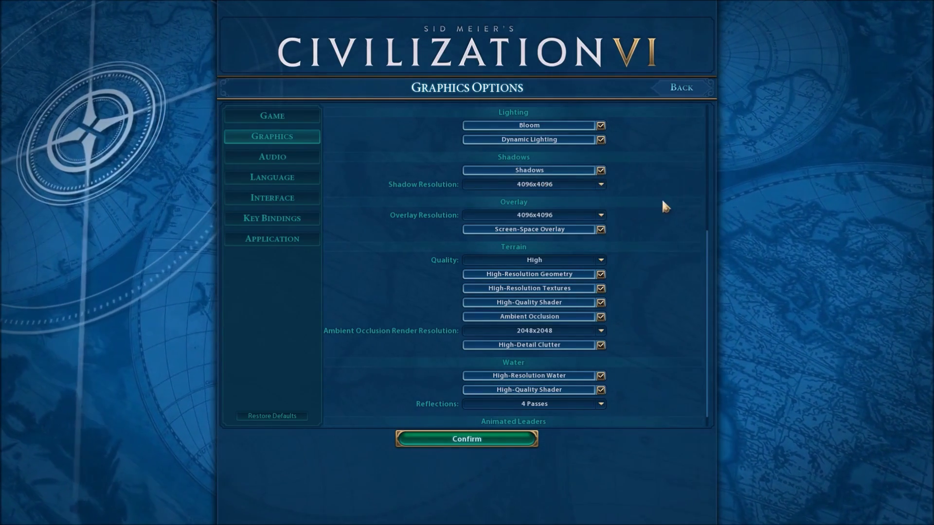
Step: Change Shadow Resolution from 4096x4096 to 2048x2048
click(601, 185)
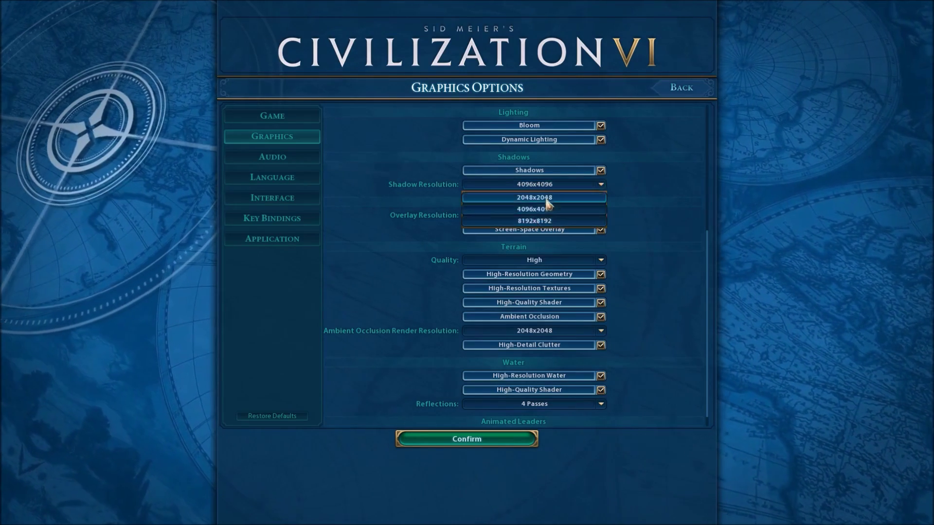
click(694, 188)
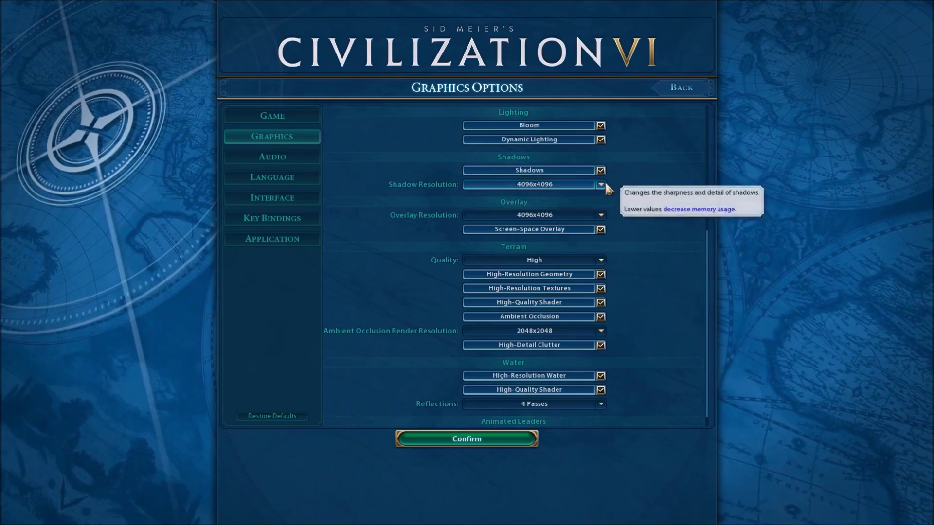
click(602, 184)
click(532, 198)
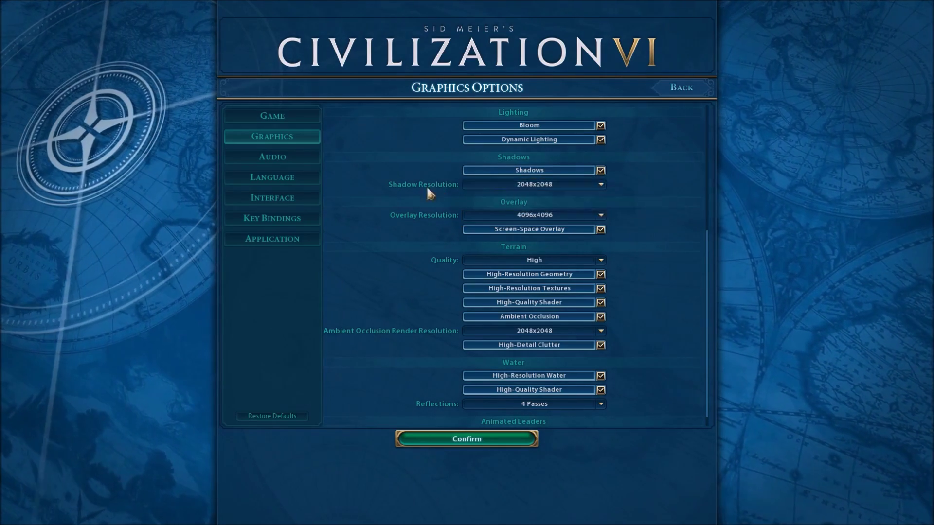
click(570, 184)
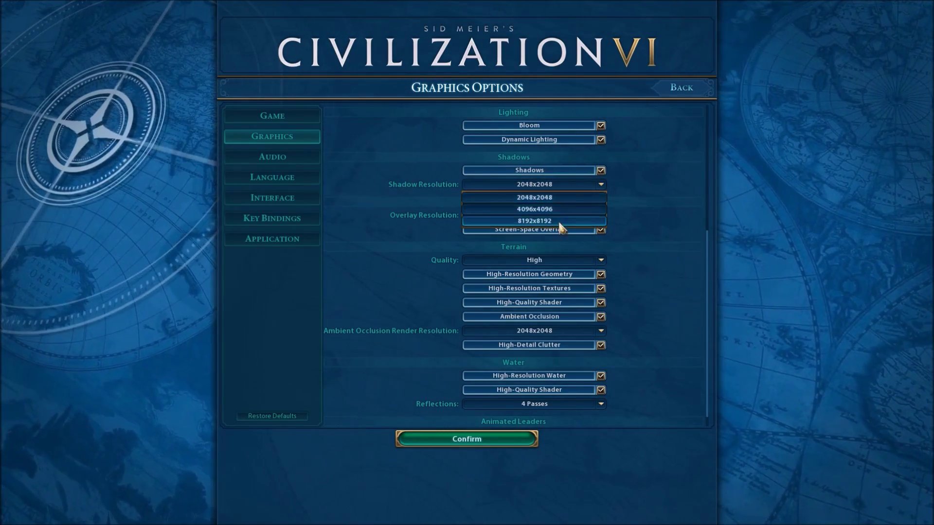
click(655, 194)
Step: Check the Reflections quality options, keeping it at 4 Passes
scroll(649, 219, down, 1)
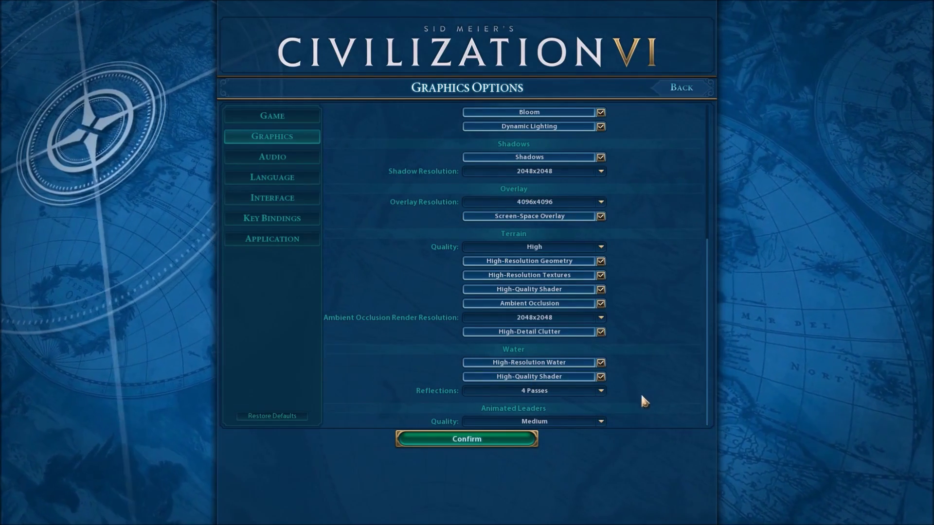
click(602, 392)
click(653, 372)
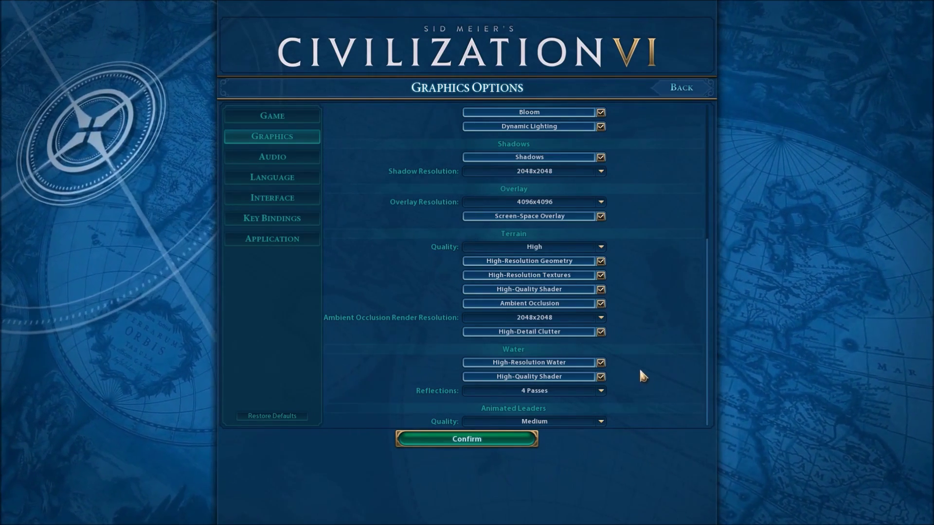
Step: Uncheck High-Resolution Water, which also disables High-Quality Shader, leaving Reflections at 4 Passes
click(601, 363)
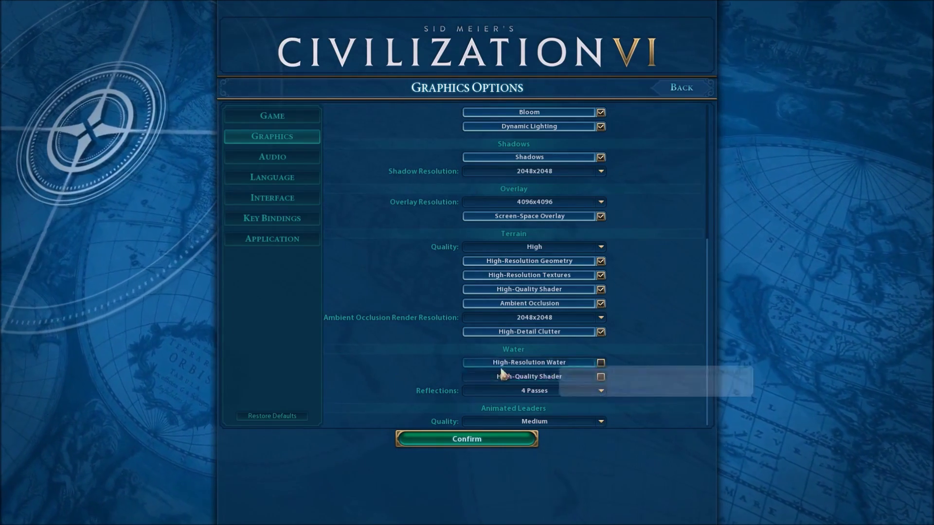
click(595, 391)
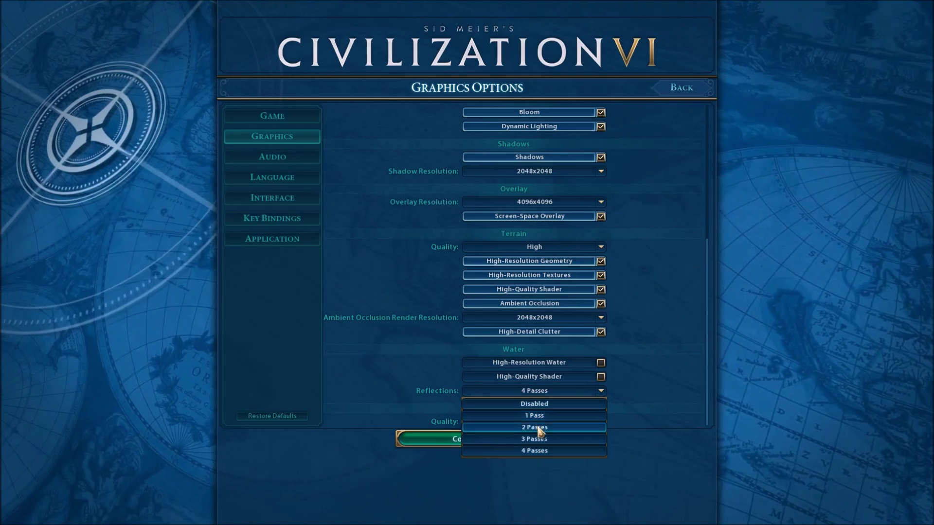
scroll(695, 327, up, 1)
scroll(690, 328, up, 1)
scroll(685, 328, down, 2)
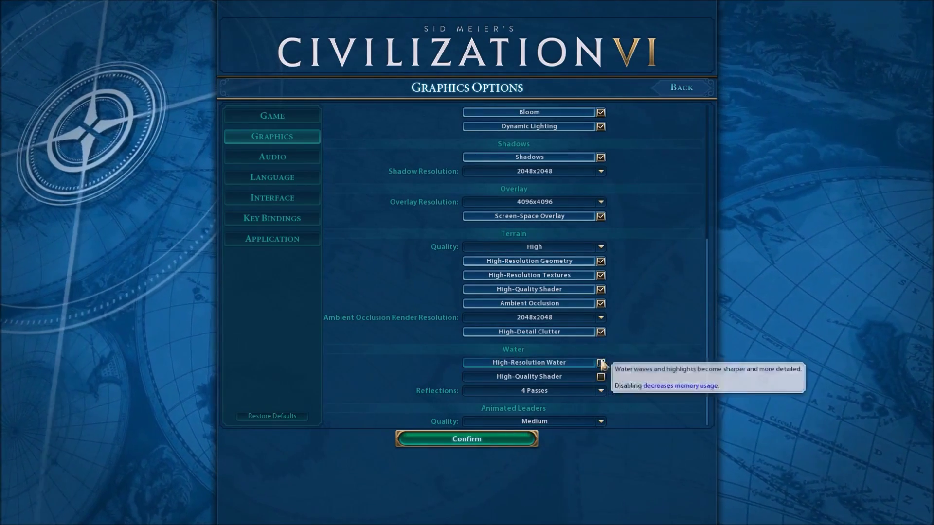
scroll(693, 347, up, 1)
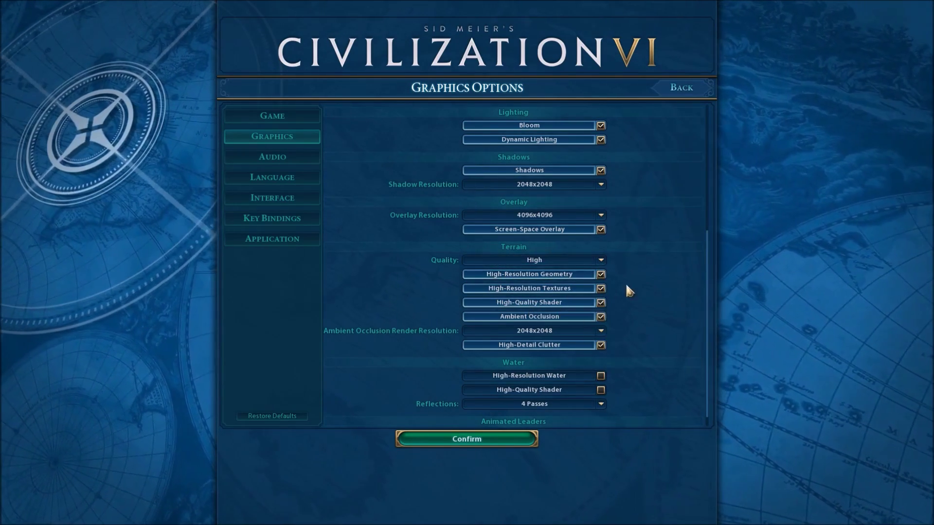
scroll(676, 257, up, 3)
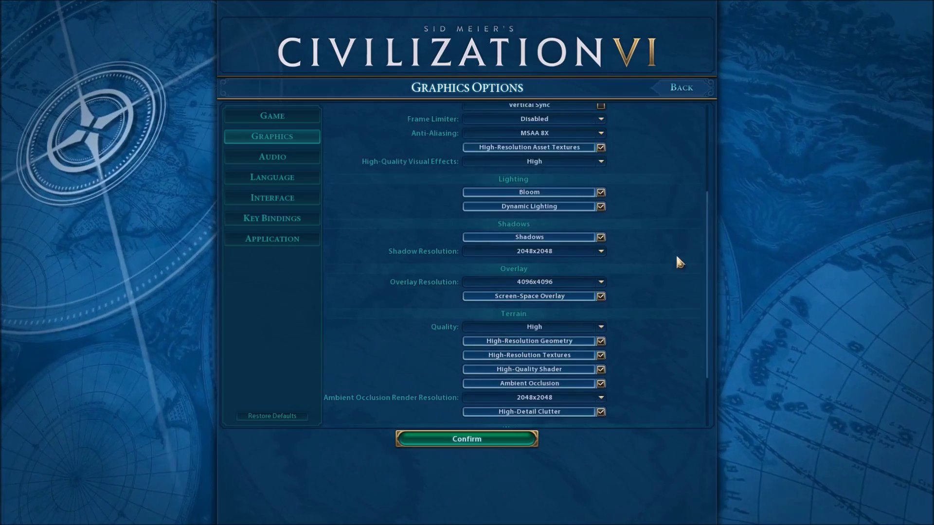
scroll(671, 263, down, 4)
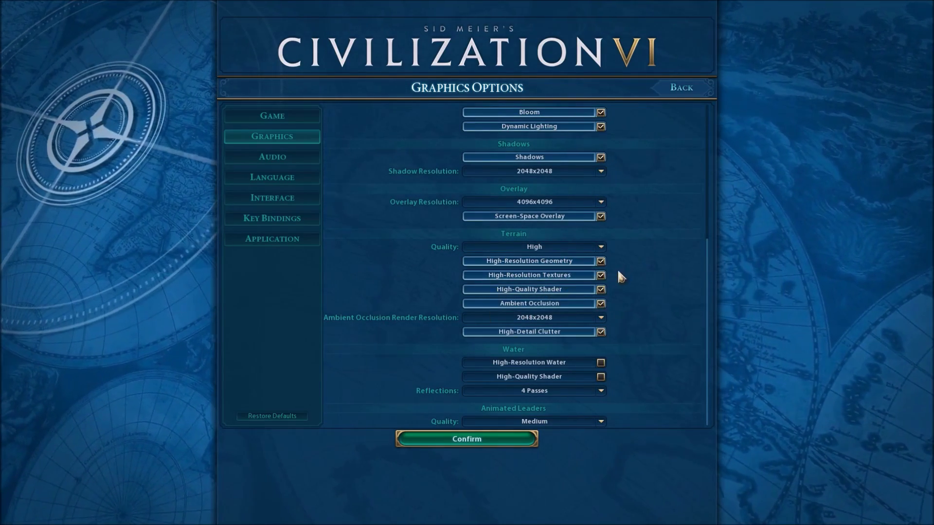
click(595, 319)
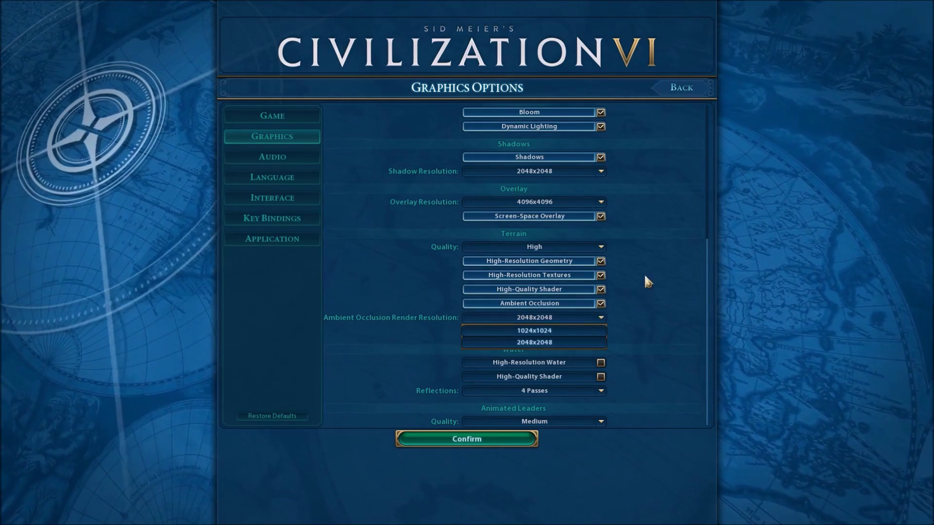
click(638, 287)
scroll(637, 281, up, 5)
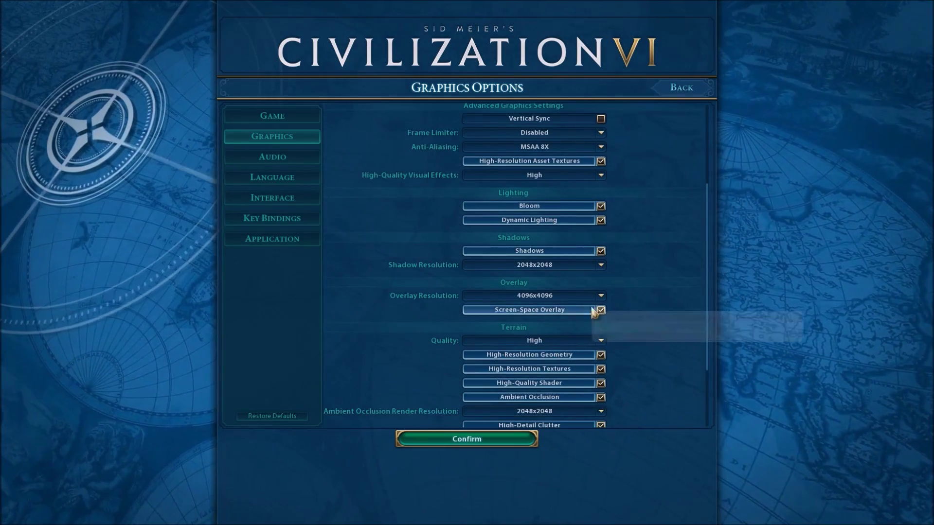
mouse_move(513, 260)
scroll(652, 294, down, 5)
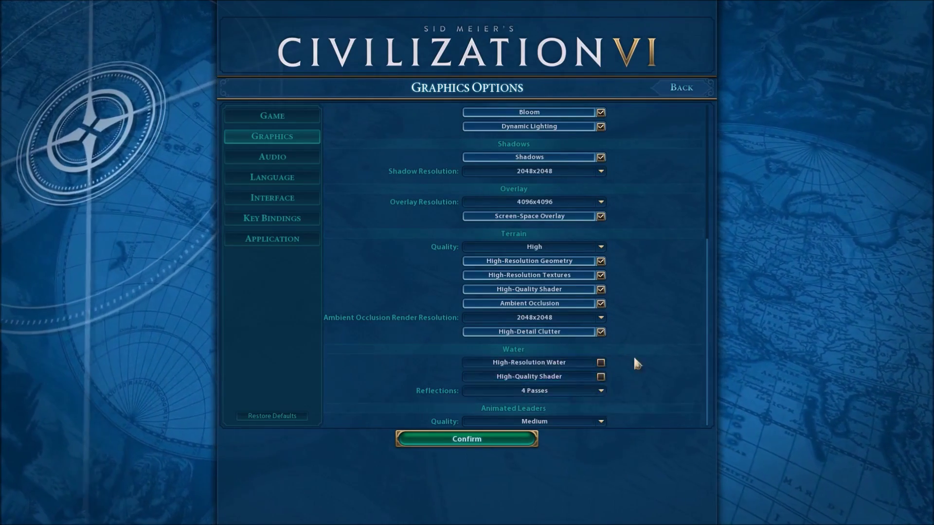
scroll(482, 208, up, 4)
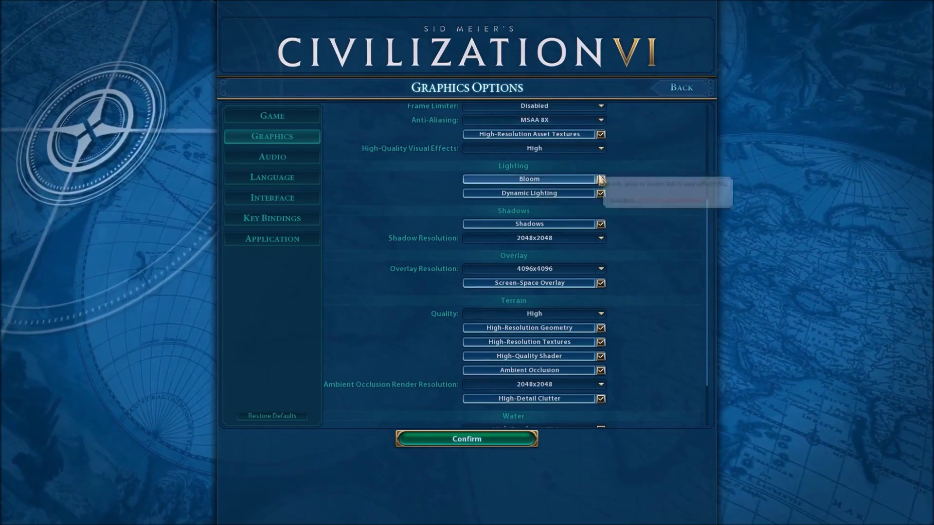
scroll(662, 225, up, 7)
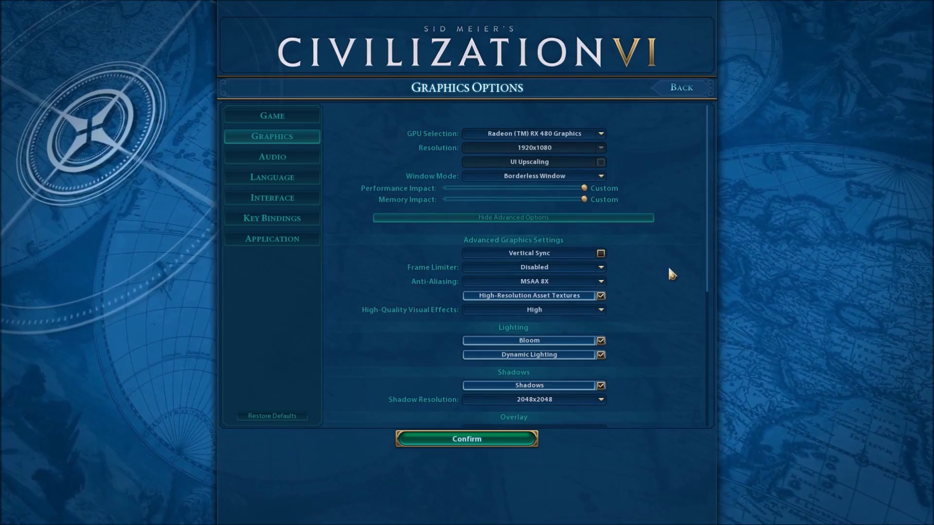
scroll(657, 280, down, 4)
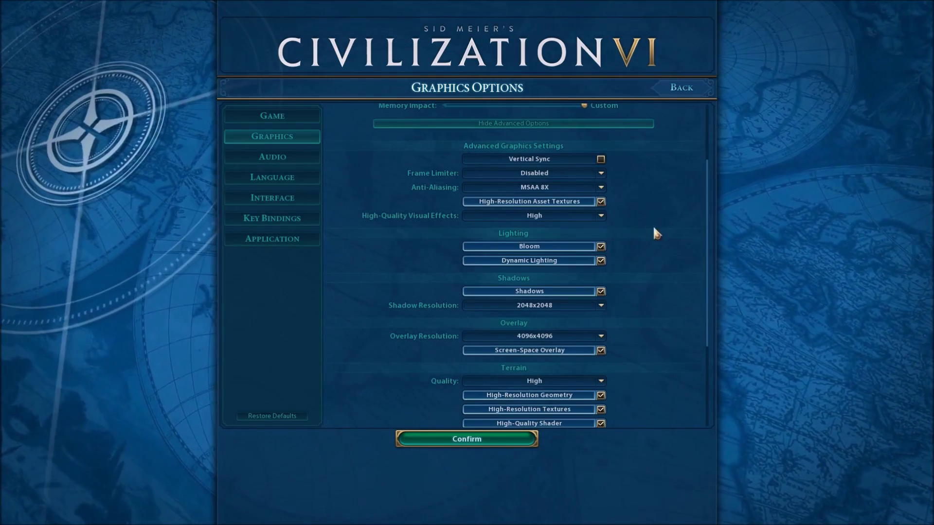
scroll(647, 233, up, 4)
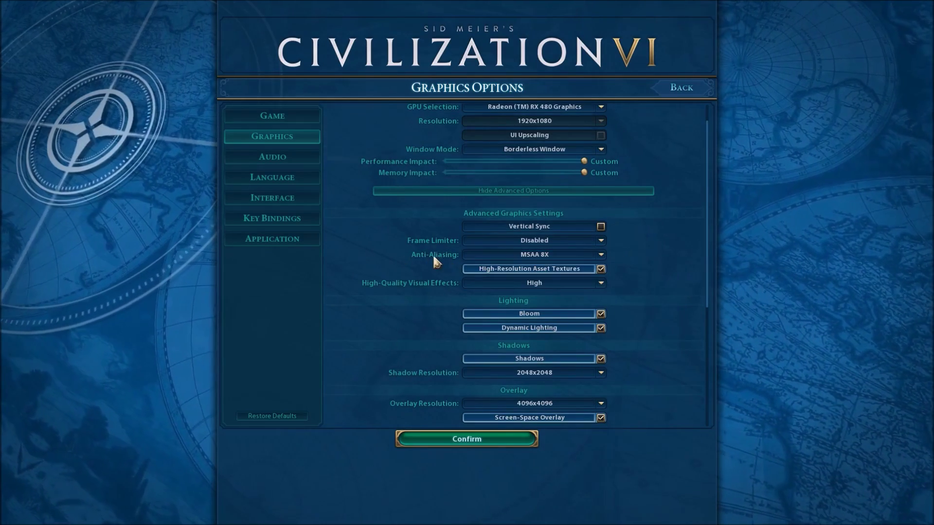
click(573, 253)
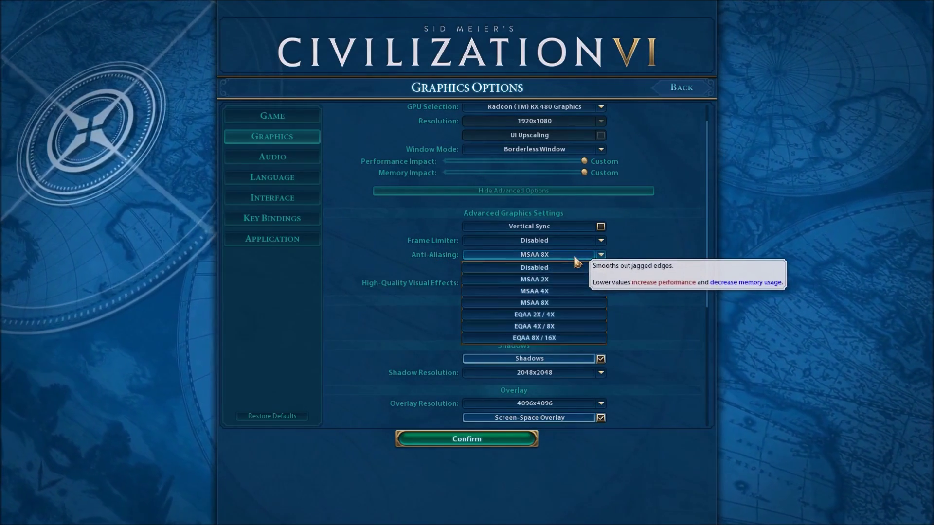
click(573, 253)
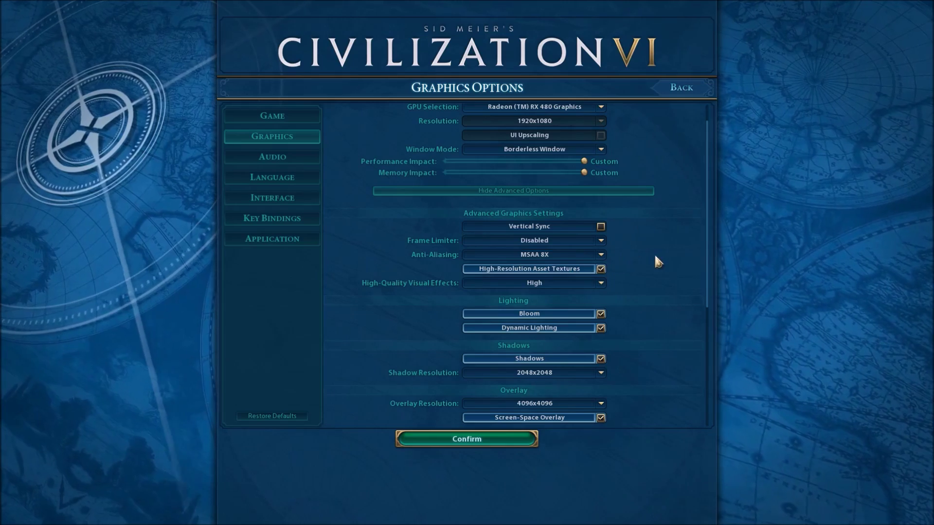
click(579, 257)
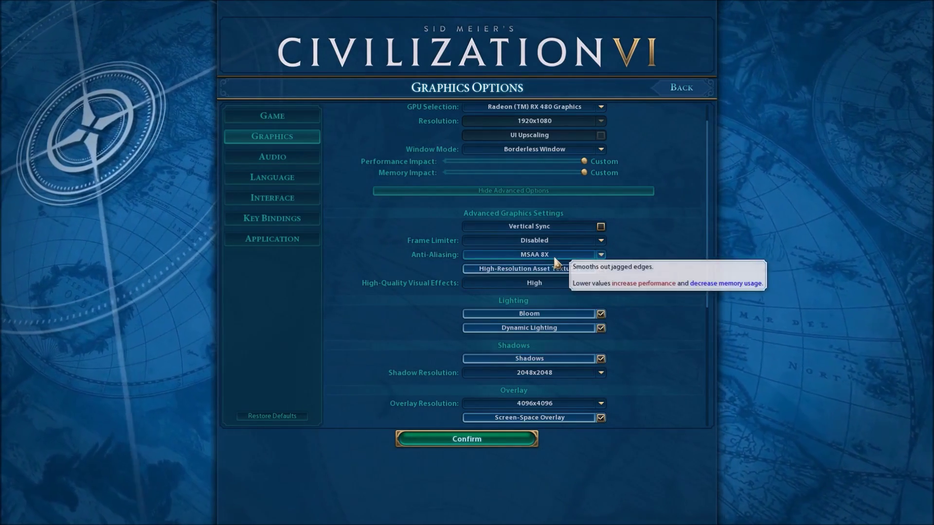
scroll(673, 240, up, 1)
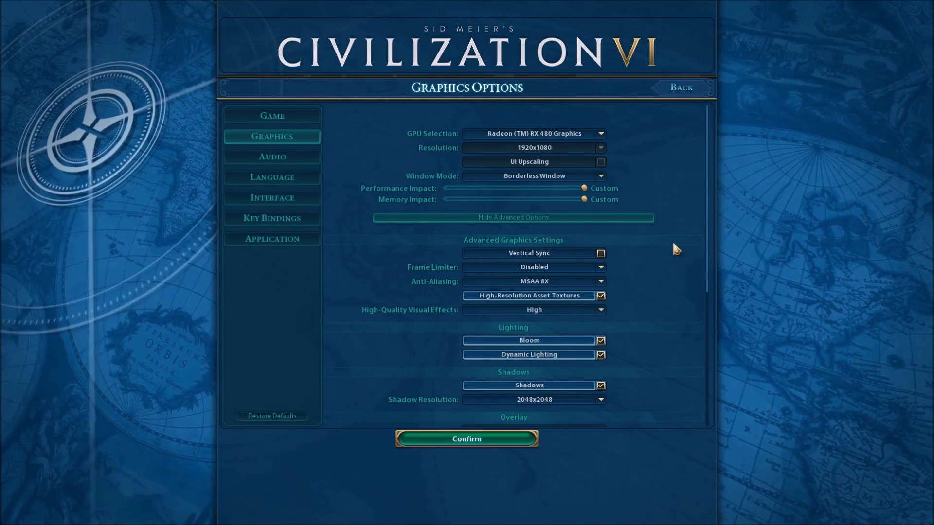
scroll(645, 258, down, 5)
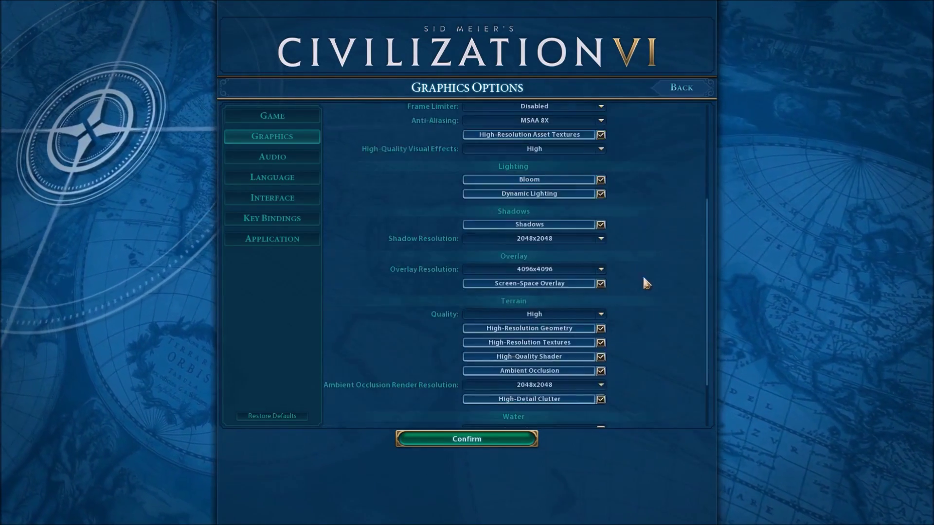